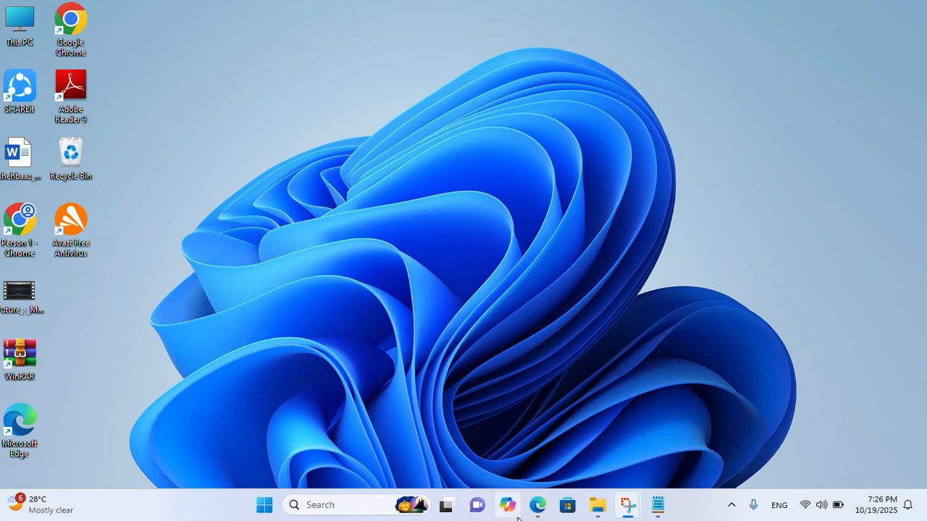
# Switch to the Google window and search for 'openshift redhat login'
pyautogui.click(537, 507)
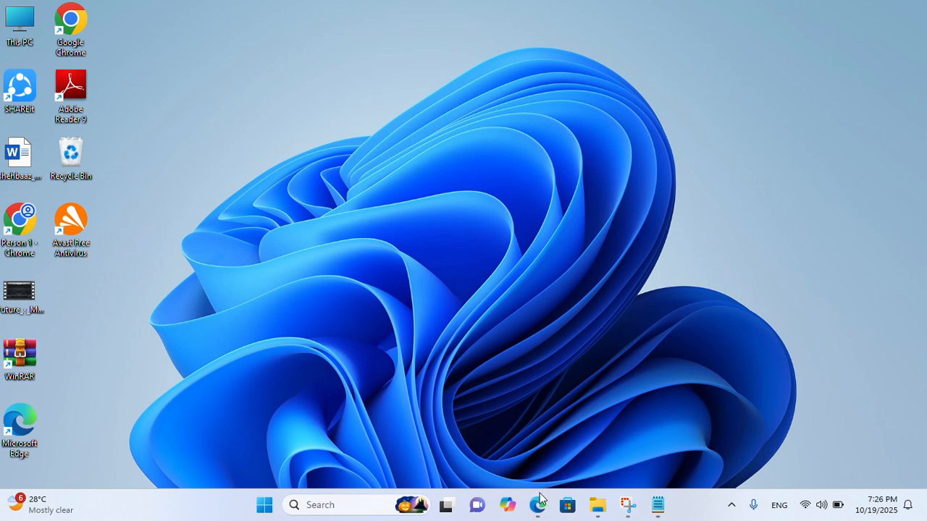
pyautogui.moveTo(537, 507)
pyautogui.click(576, 464)
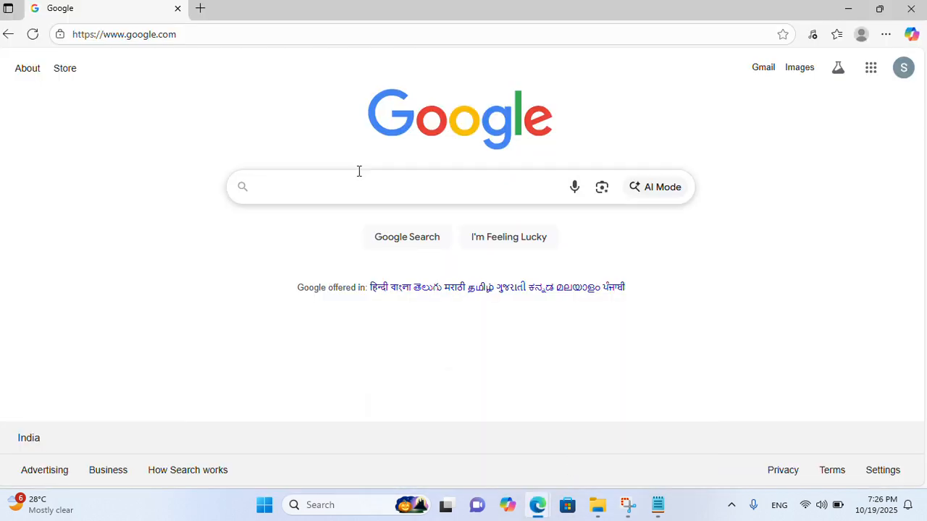
pyautogui.click(303, 186)
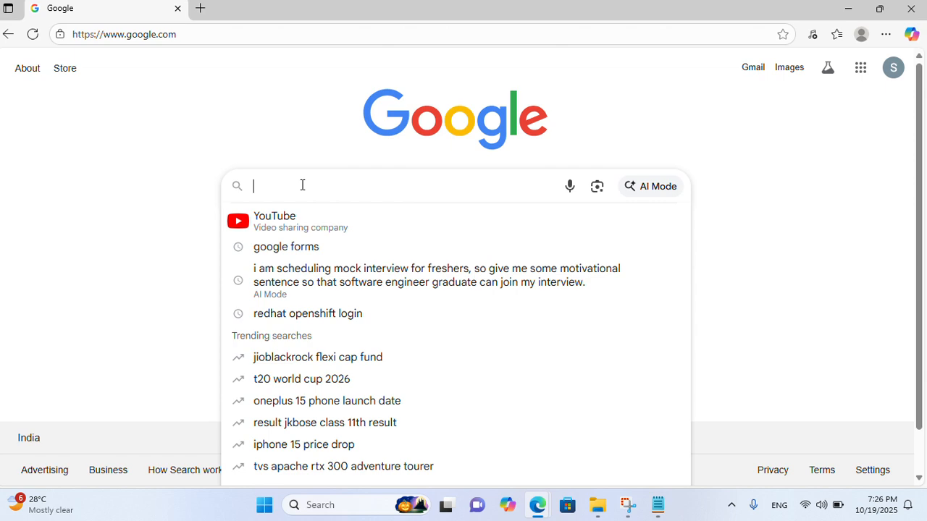
pyautogui.write('re')
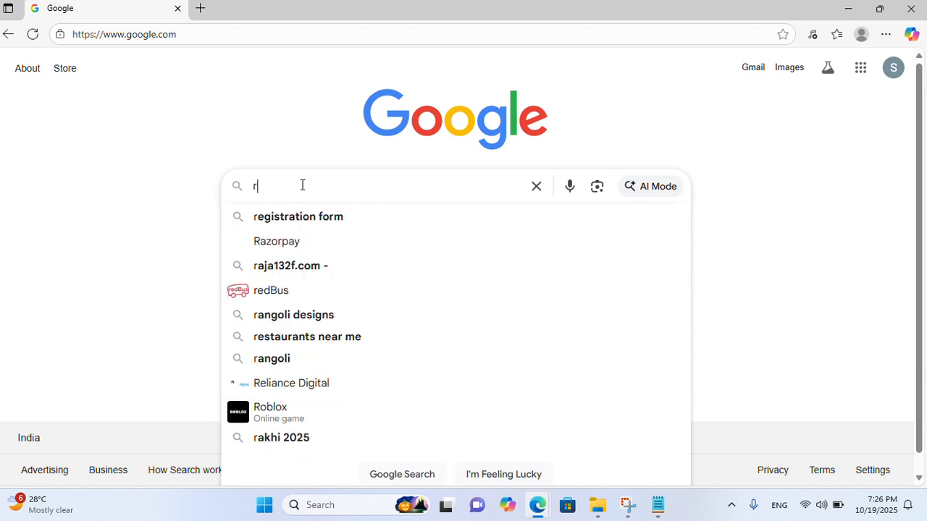
pyautogui.press('BackSpace')
pyautogui.press('BackSpace')
pyautogui.write('opensh')
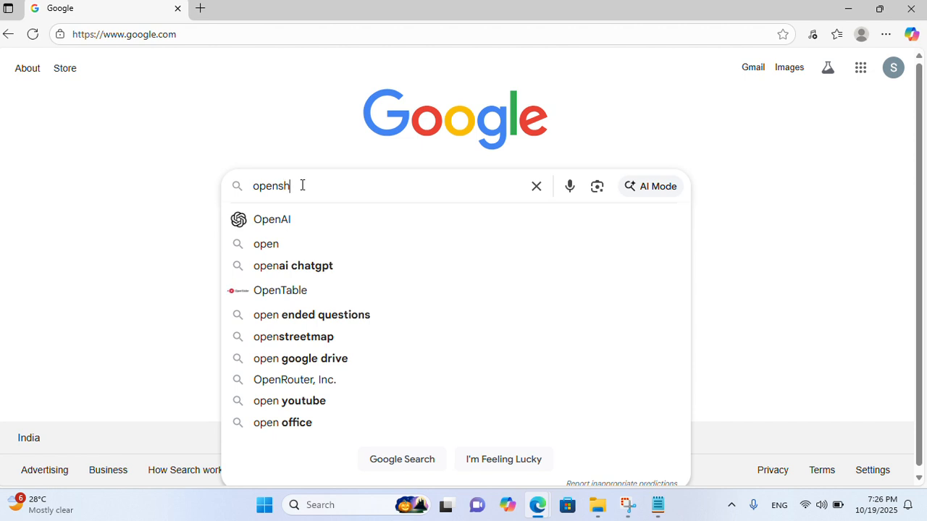
pyautogui.write('ift redh')
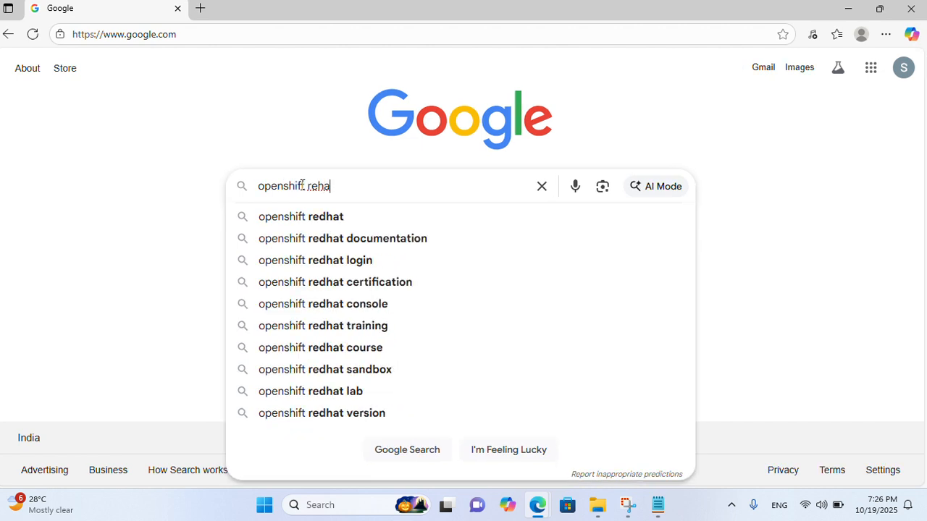
pyautogui.press('BackSpace')
pyautogui.press('BackSpace')
pyautogui.write('dhat ')
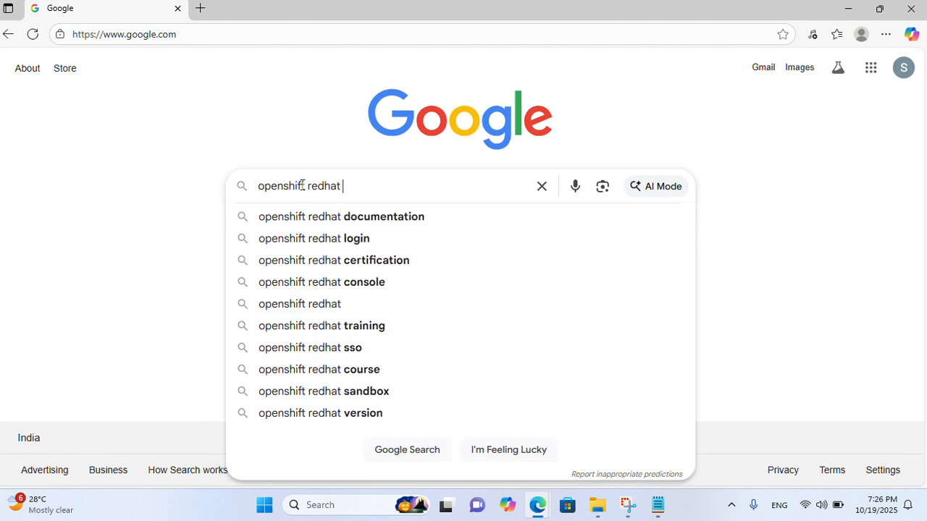
pyautogui.write('login')
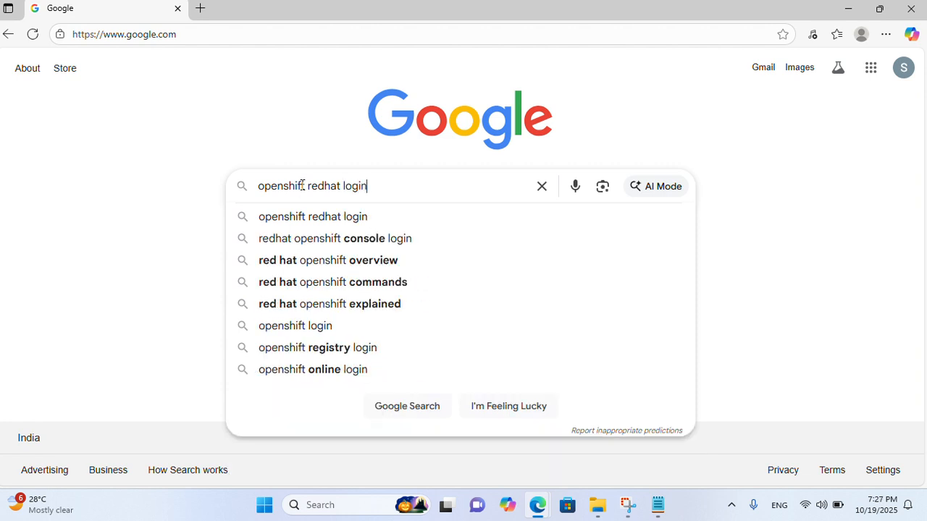
pyautogui.press('Return')
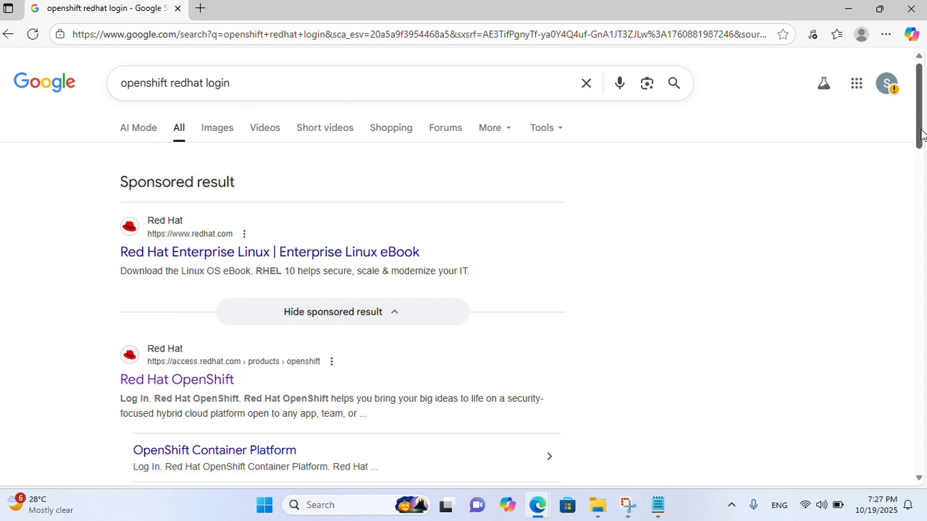
# Search for 'developer redhat login' and open developers.redhat.com from the results
pyautogui.moveTo(921, 133); pyautogui.dragTo(920, 189)
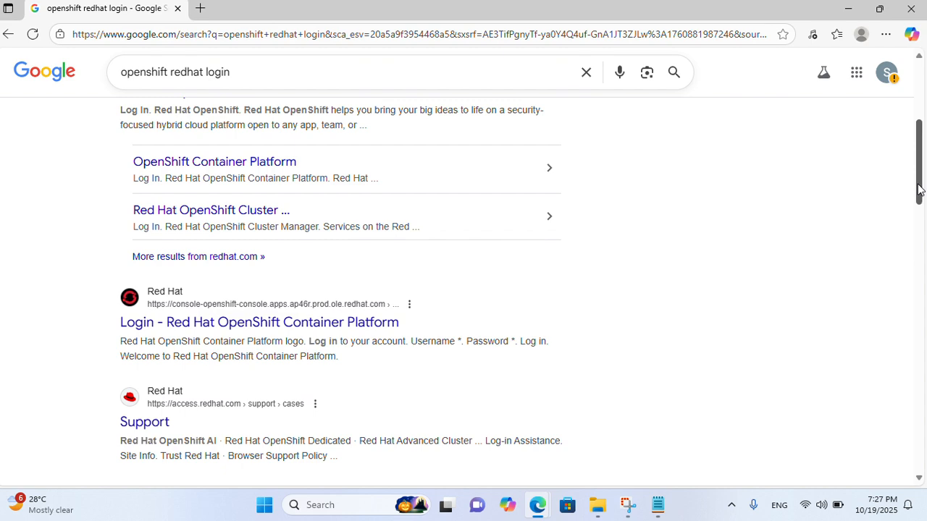
pyautogui.moveTo(920, 190); pyautogui.dragTo(919, 132)
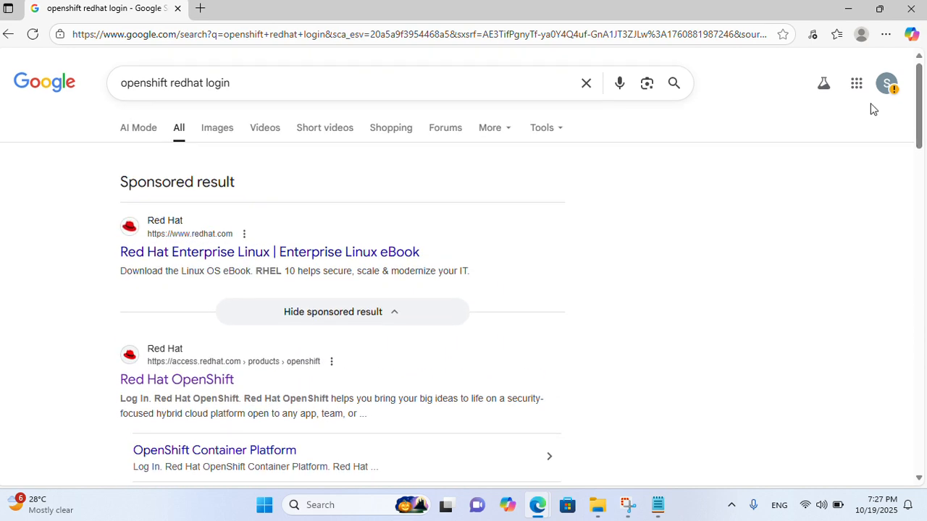
pyautogui.click(242, 84)
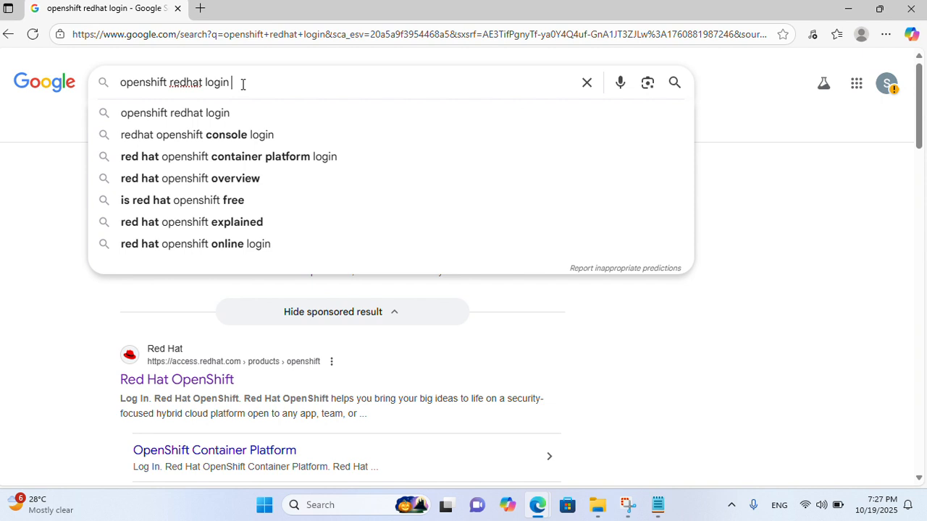
pyautogui.moveTo(242, 84); pyautogui.dragTo(118, 108)
pyautogui.write('dev')
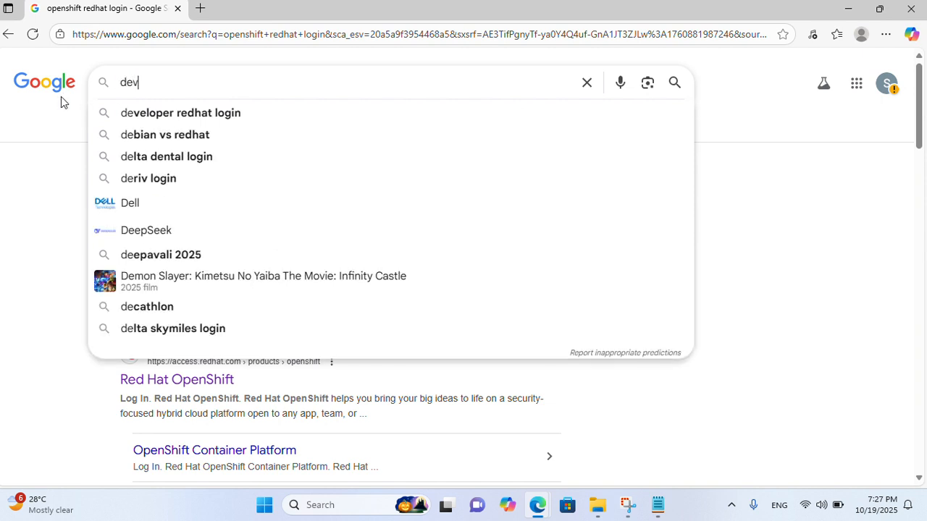
pyautogui.write('loper')
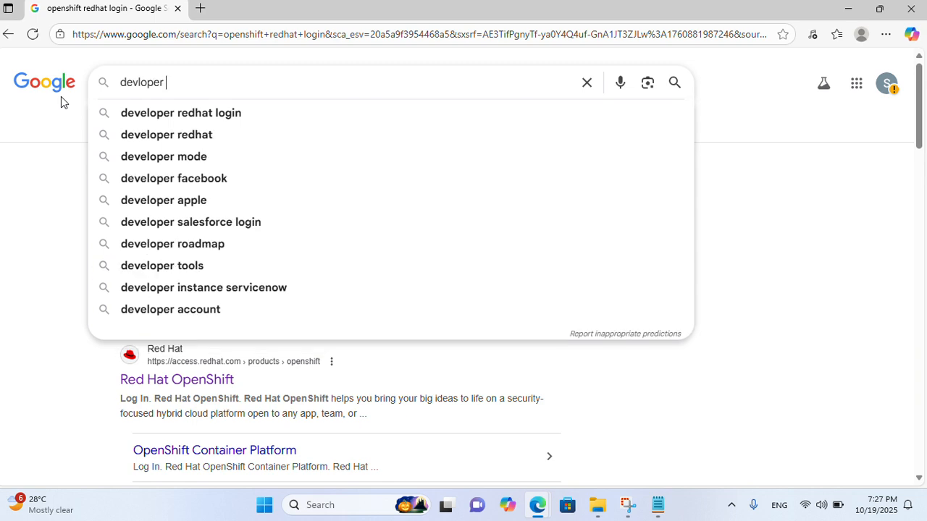
pyautogui.click(199, 121)
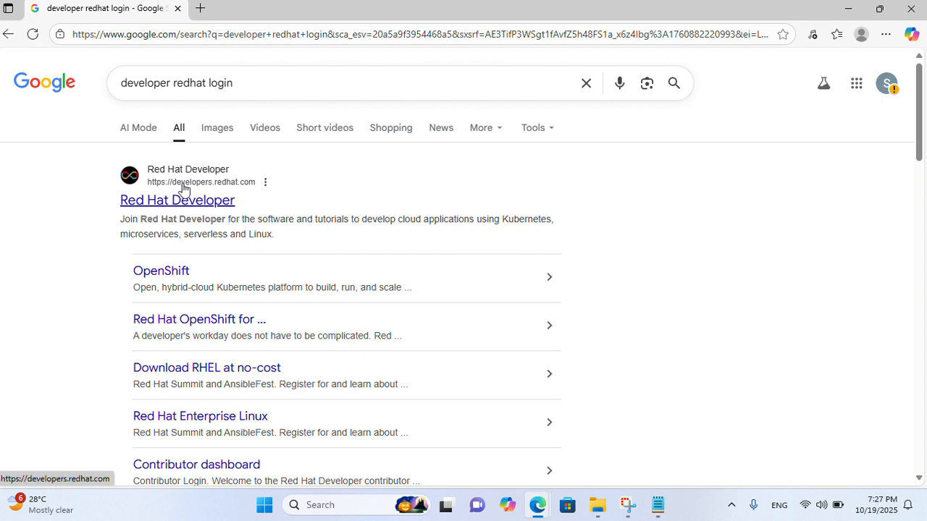
pyautogui.click(182, 207)
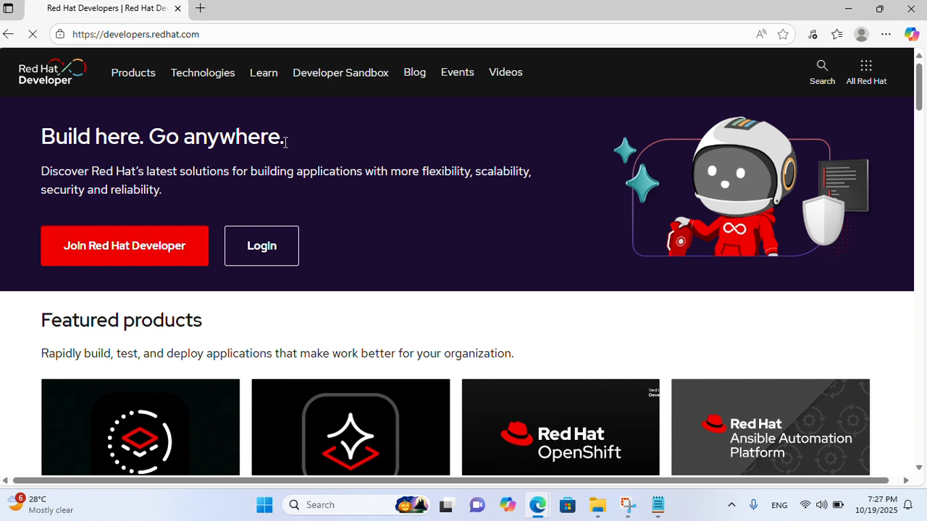
# Log in to the Red Hat account with the account login name and password
pyautogui.click(259, 256)
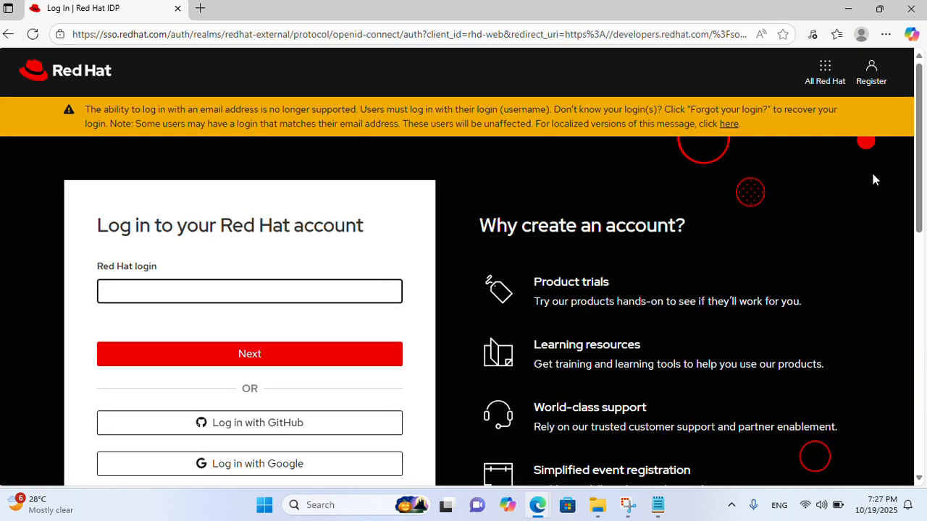
pyautogui.moveTo(918, 212); pyautogui.dragTo(881, 304)
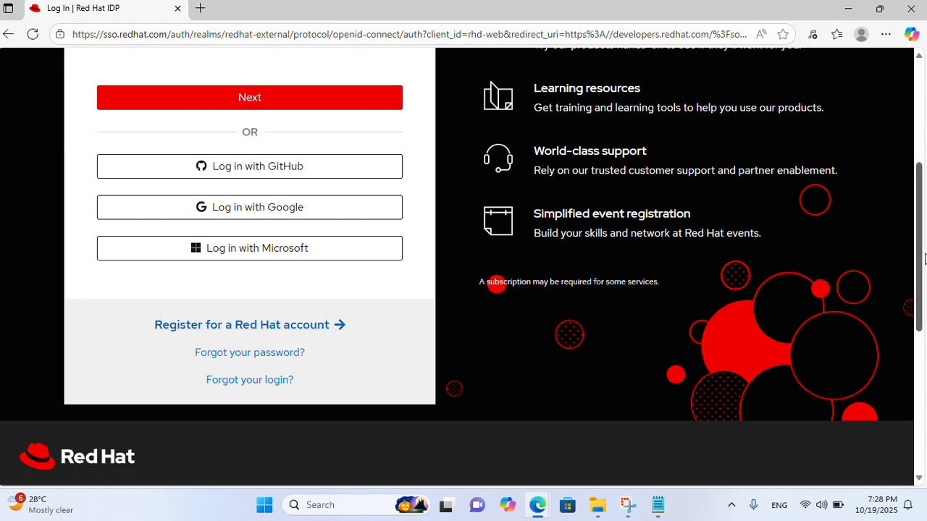
pyautogui.moveTo(924, 259); pyautogui.dragTo(914, 186)
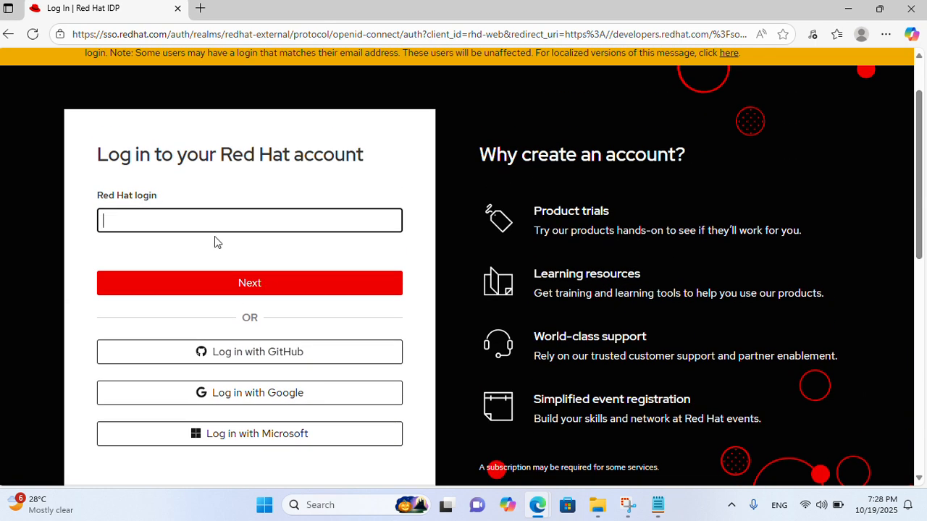
pyautogui.write('shehb')
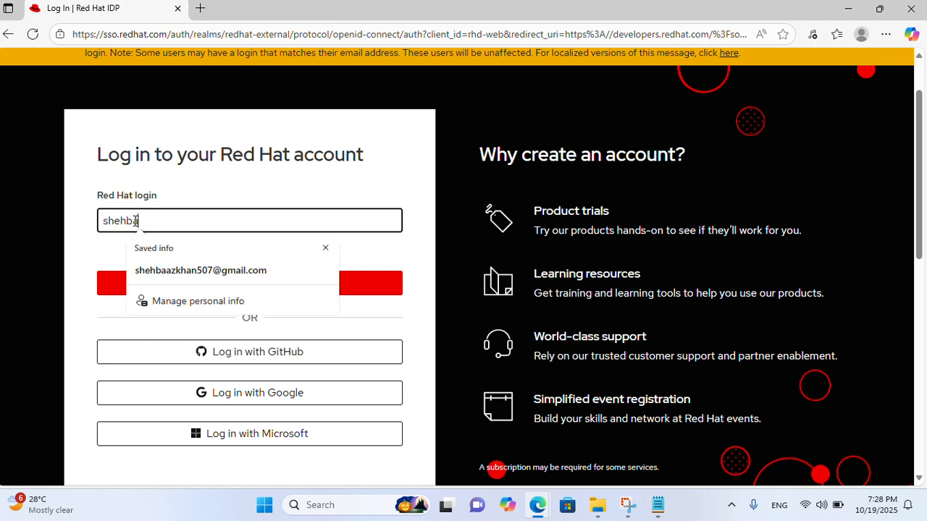
pyautogui.write('aazredhat')
pyautogui.press('Return')
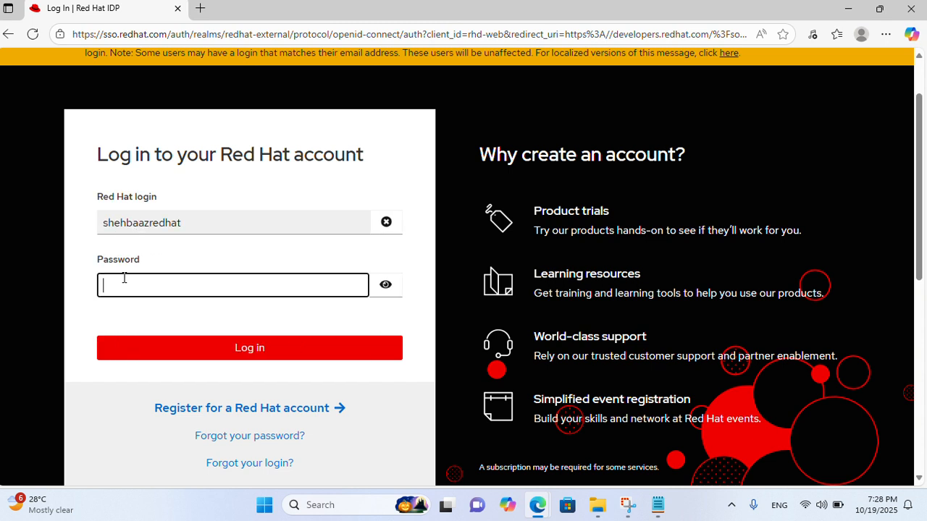
pyautogui.write('•••••••••••')
pyautogui.press('Return')
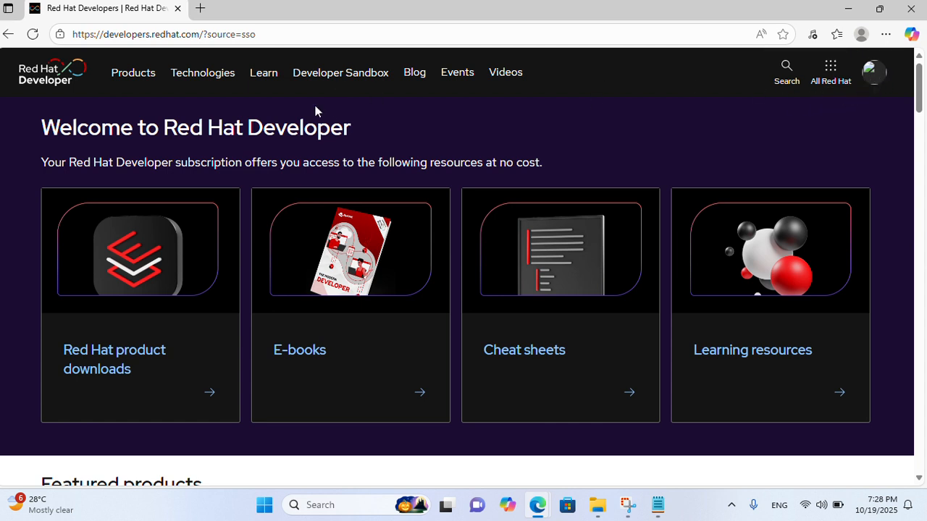
# From Products, open Red Hat OpenShift Local and choose 'Install OpenShift on your laptop'
pyautogui.click(136, 76)
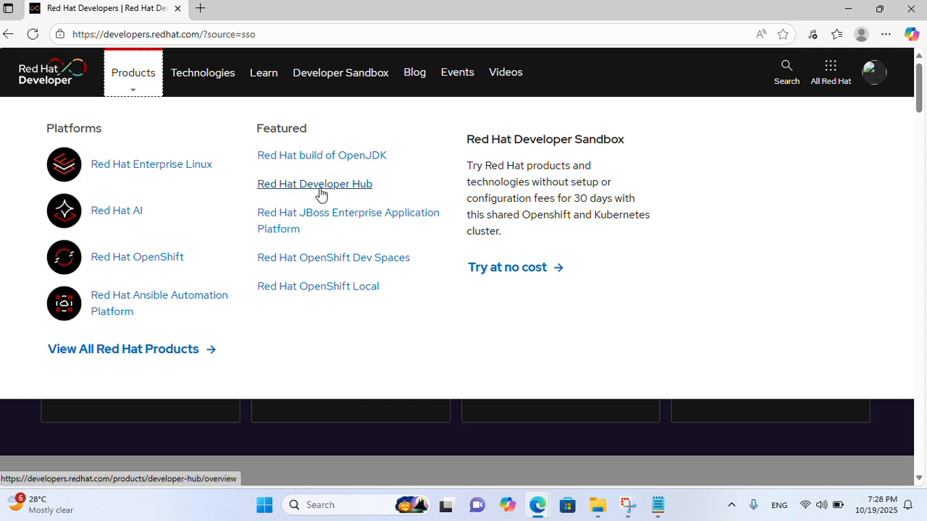
pyautogui.click(325, 289)
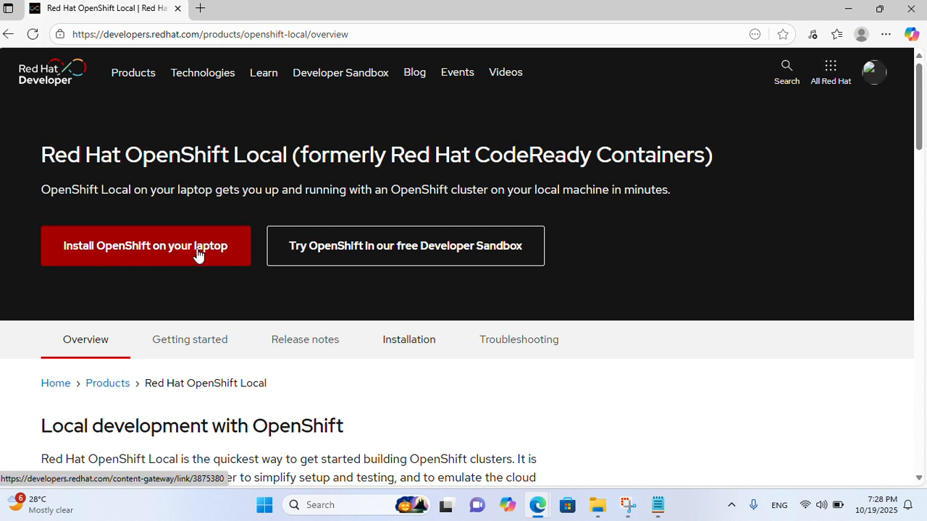
pyautogui.click(131, 250)
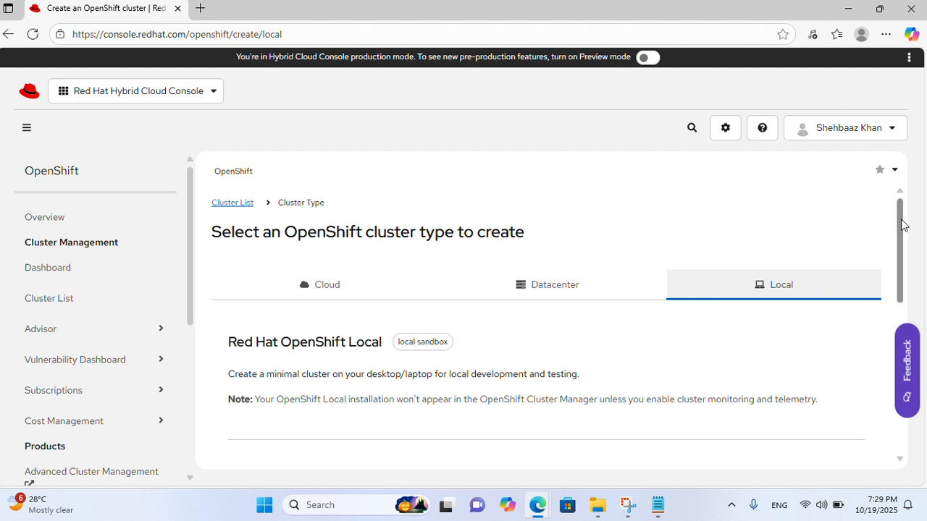
# View the Cloud, Datacenter and Local cluster tabs, ending on Local, and dismiss the feedback survey
pyautogui.scroll(-1, 901, 224)
pyautogui.scroll(1, 901, 225)
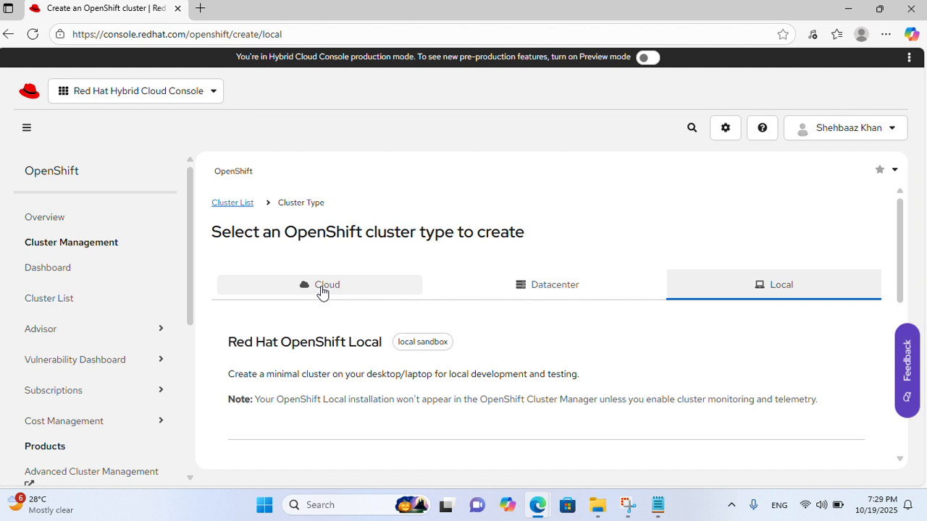
pyautogui.click(322, 291)
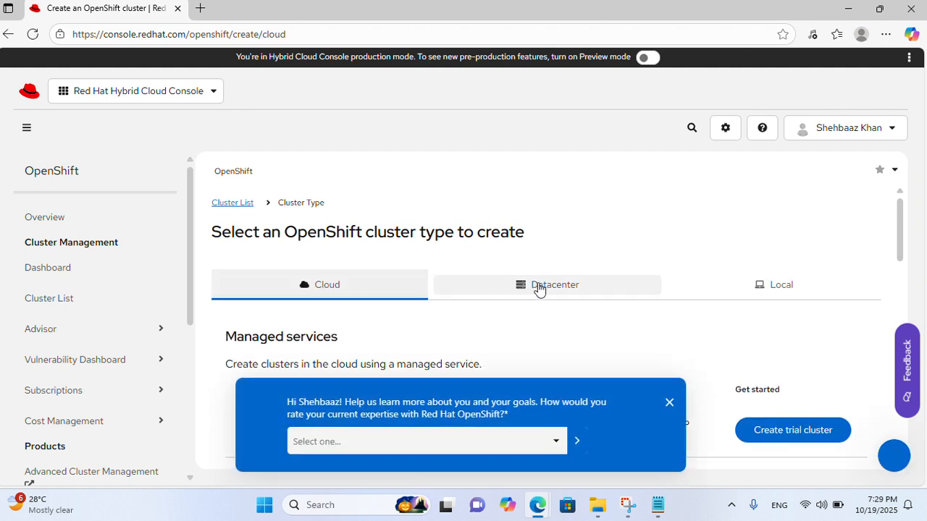
pyautogui.click(539, 289)
pyautogui.click(769, 288)
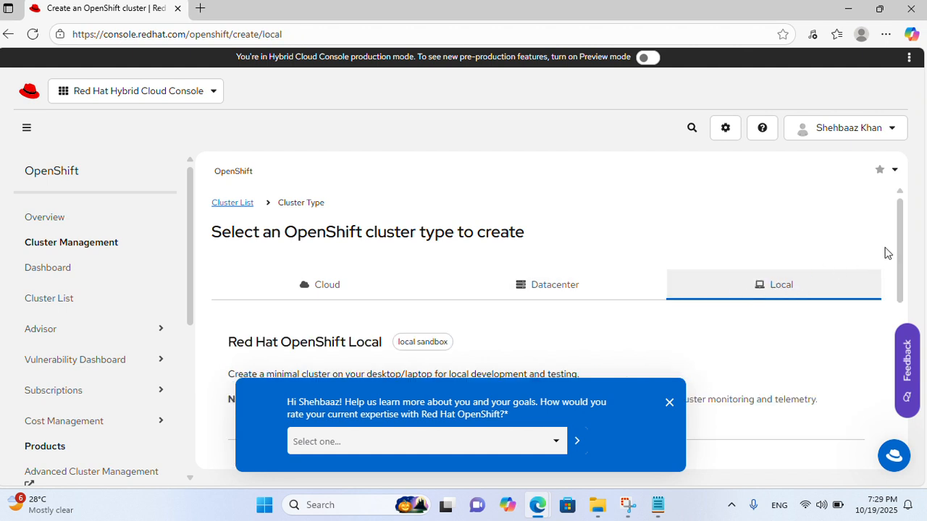
pyautogui.scroll(-2, 894, 261)
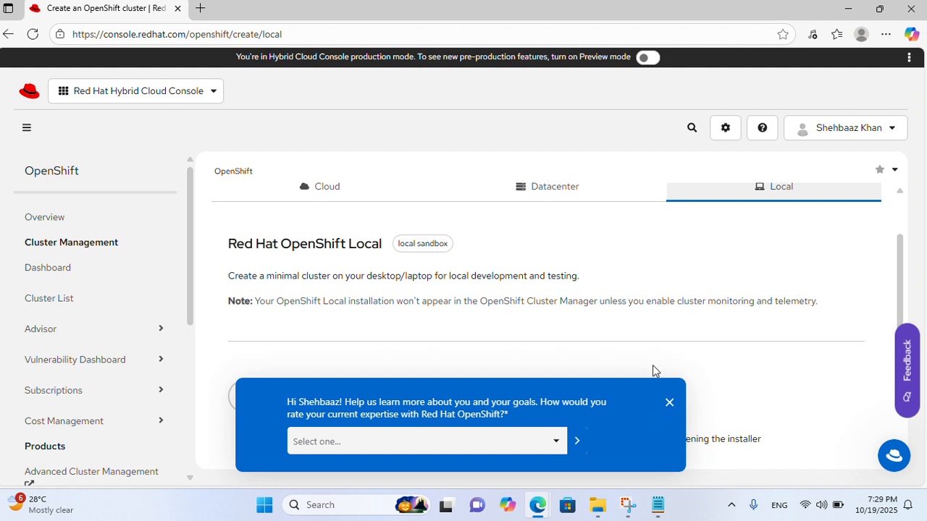
pyautogui.click(669, 404)
# With Windows selected, download crc-windows-installer.zip and pull-secret.txt
pyautogui.moveTo(892, 284); pyautogui.dragTo(881, 353)
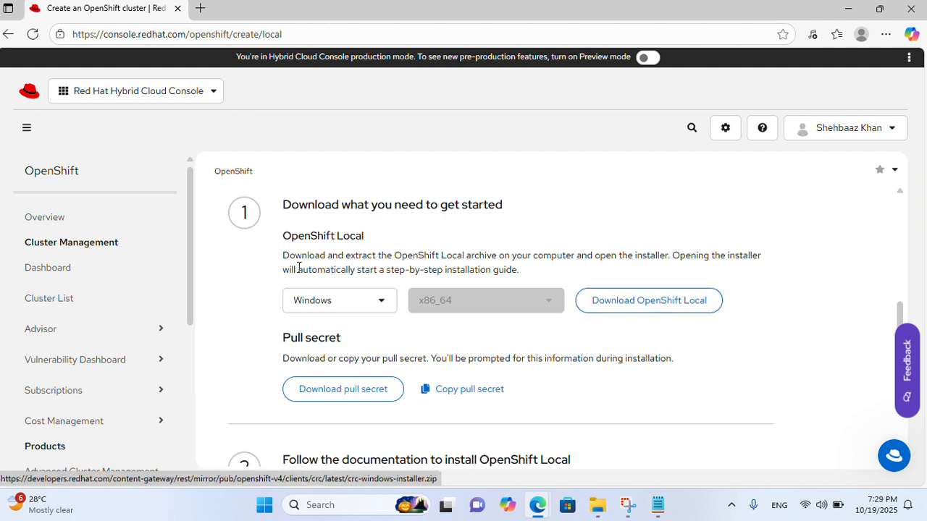
pyautogui.click(328, 304)
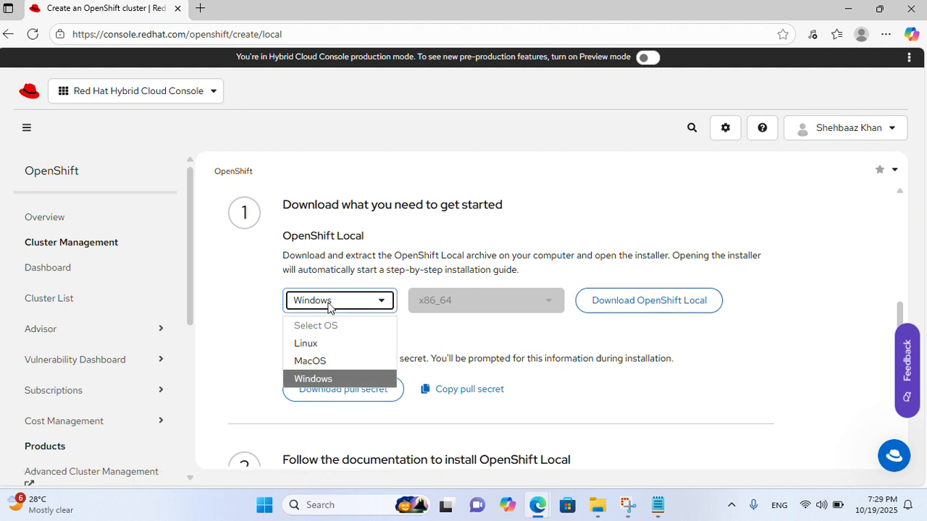
pyautogui.click(318, 379)
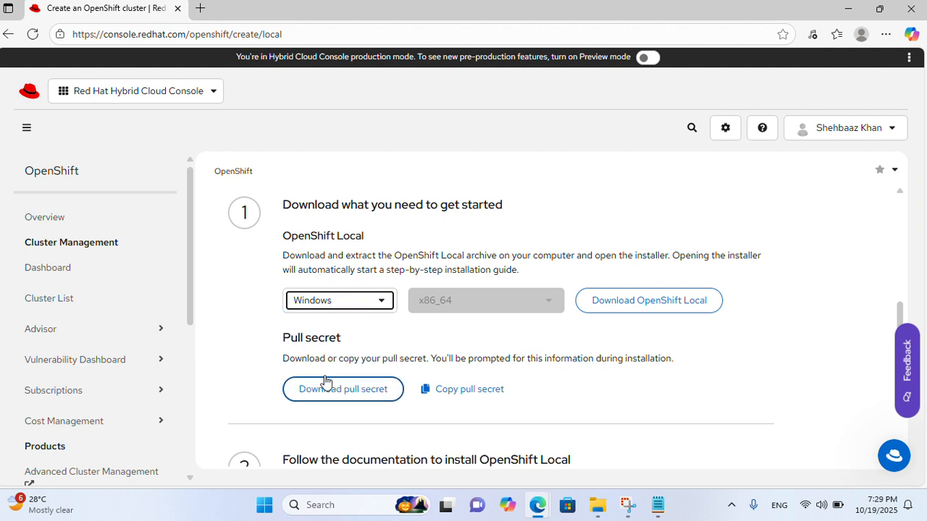
pyautogui.click(646, 302)
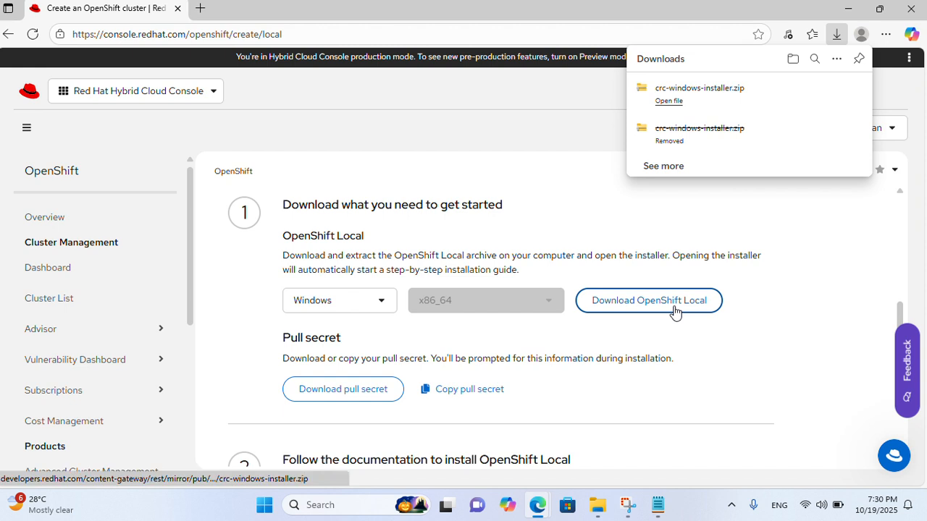
pyautogui.click(314, 399)
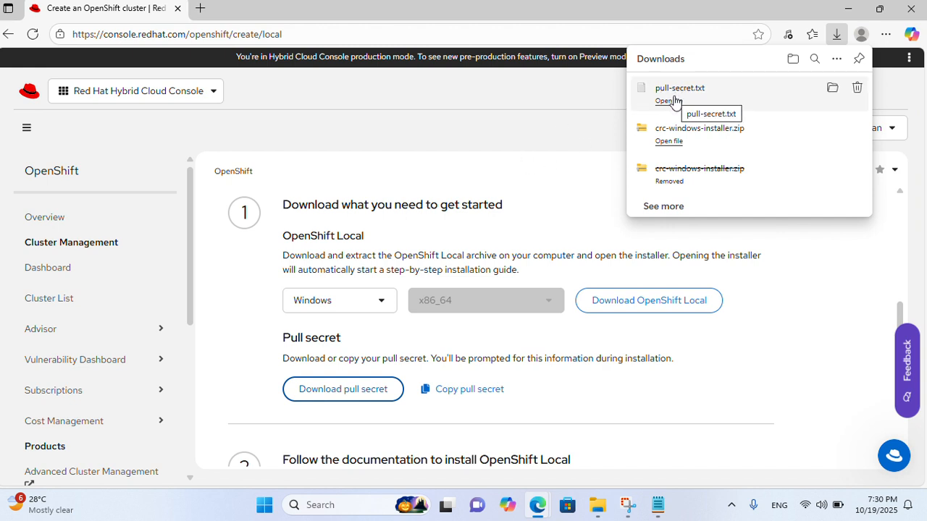
pyautogui.click(540, 215)
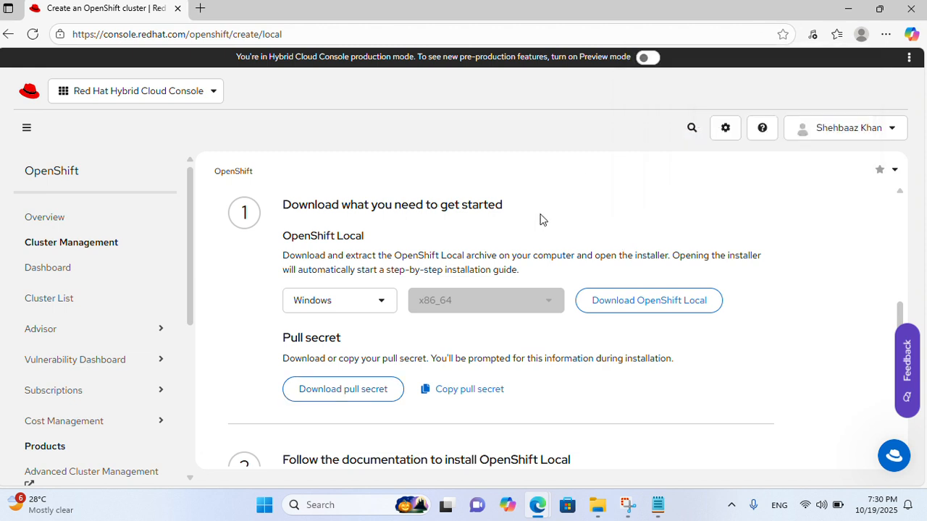
# Extract crc-windows-installer.zip from Downloads into the crc-windows-installer folder
pyautogui.click(604, 515)
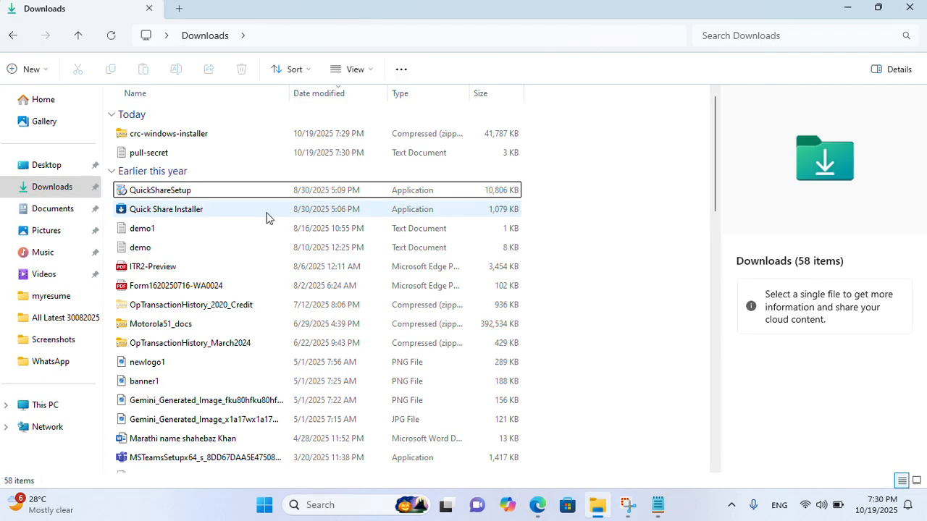
pyautogui.click(152, 136)
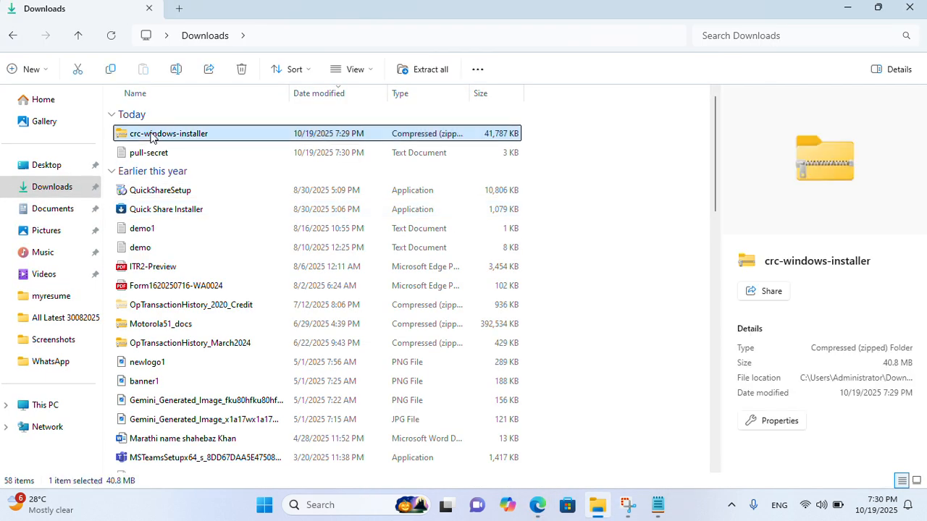
pyautogui.rightClick(152, 136)
pyautogui.click(202, 172)
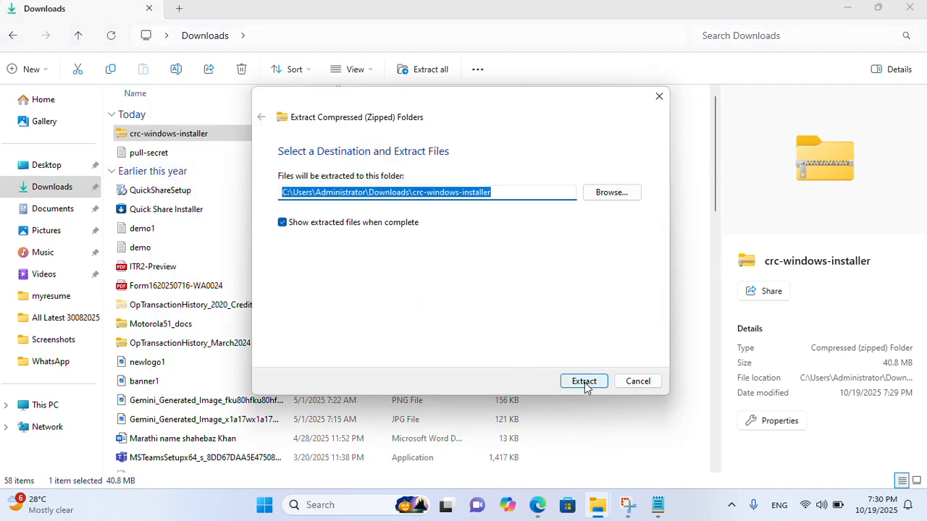
pyautogui.click(585, 384)
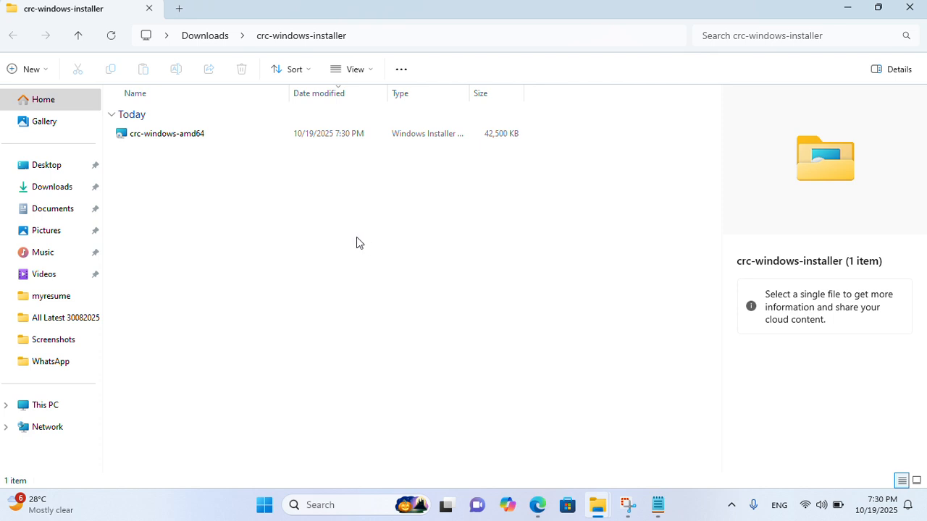
# Open the crc-windows-amd64 installer package to launch the setup wizard
pyautogui.click(168, 139)
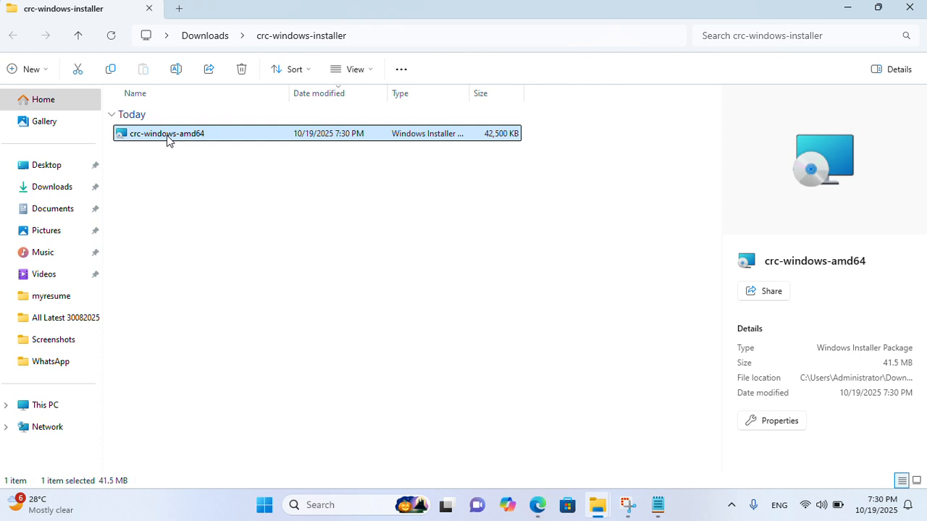
pyautogui.rightClick(168, 139)
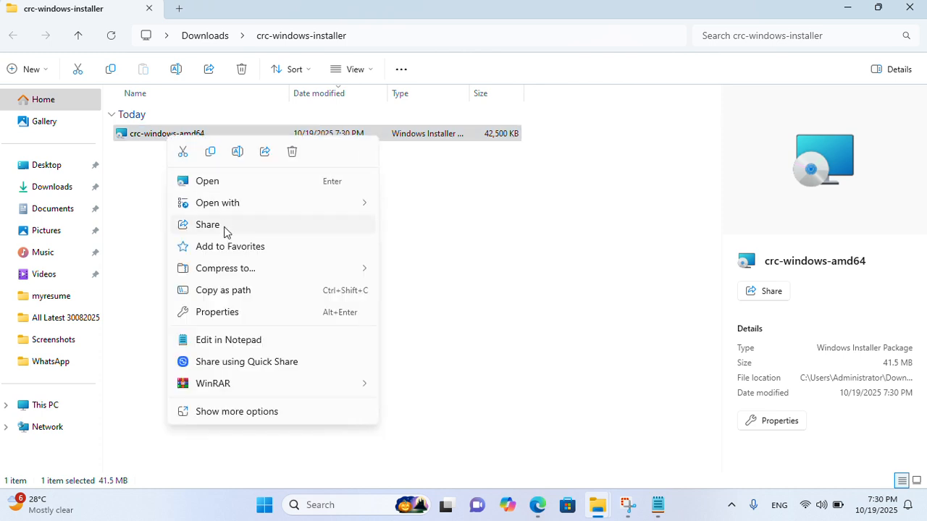
pyautogui.click(222, 185)
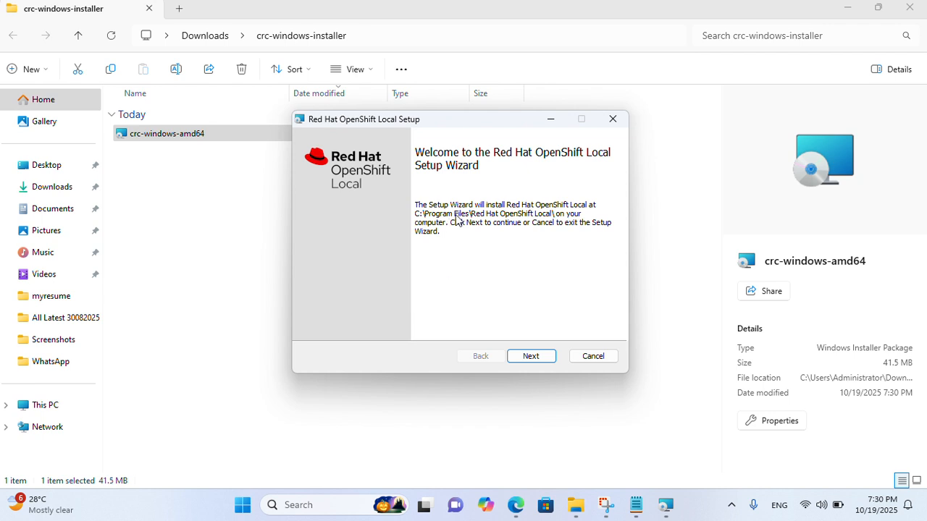
# Accept the License Agreement and run the OpenShift Local installation to completion
pyautogui.click(528, 362)
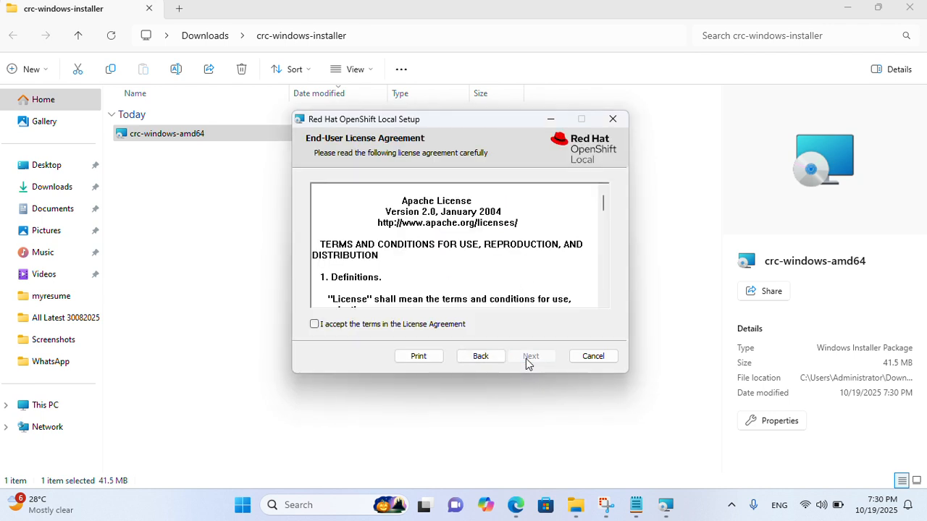
pyautogui.click(353, 329)
pyautogui.scroll(-3, 601, 251)
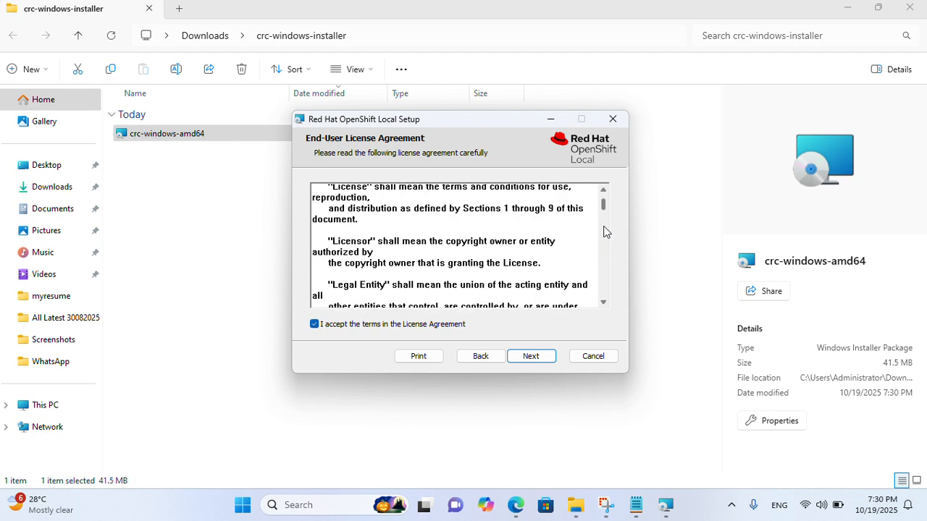
pyautogui.moveTo(604, 206); pyautogui.dragTo(602, 314)
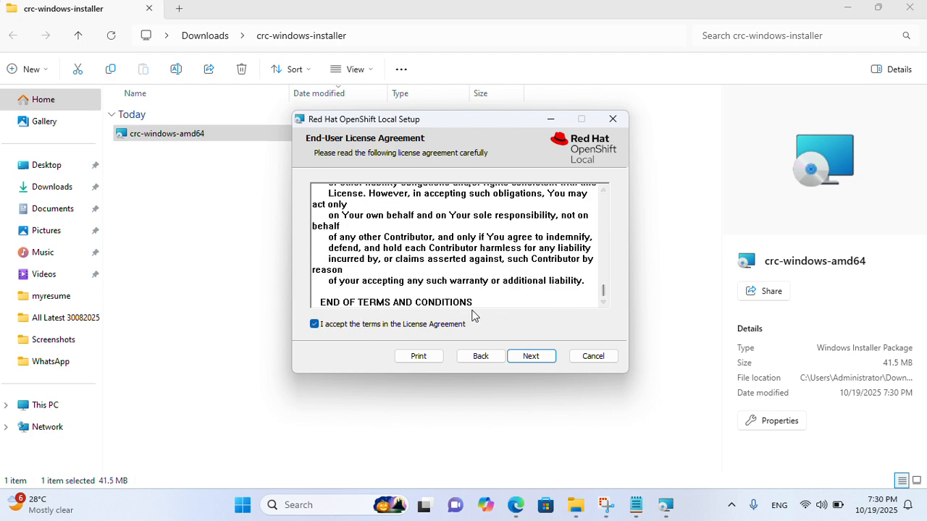
pyautogui.click(536, 362)
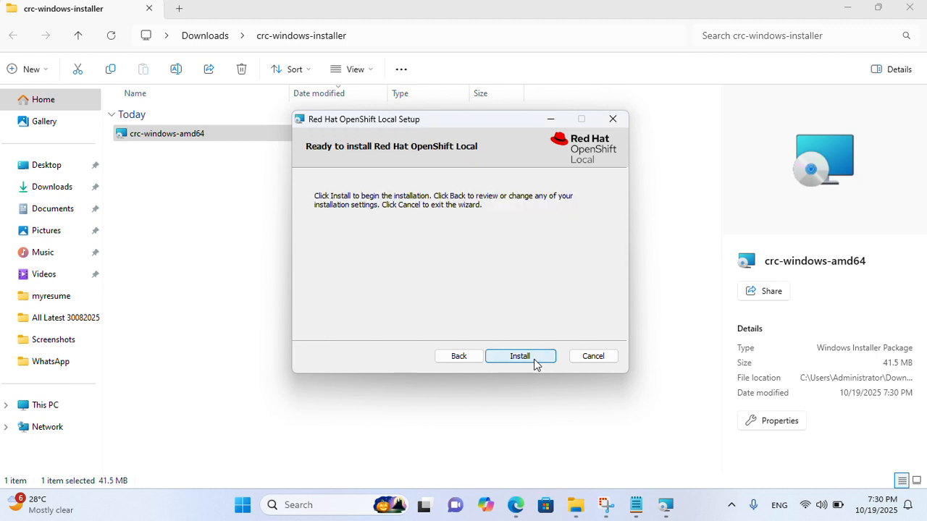
pyautogui.click(521, 356)
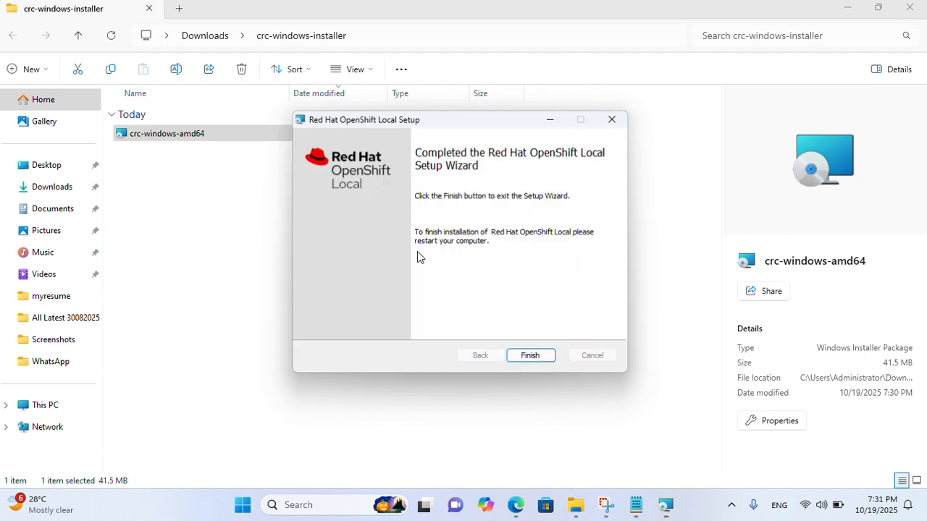
# Finish the setup wizard and choose No on the restart prompt to restart later
pyautogui.click(531, 356)
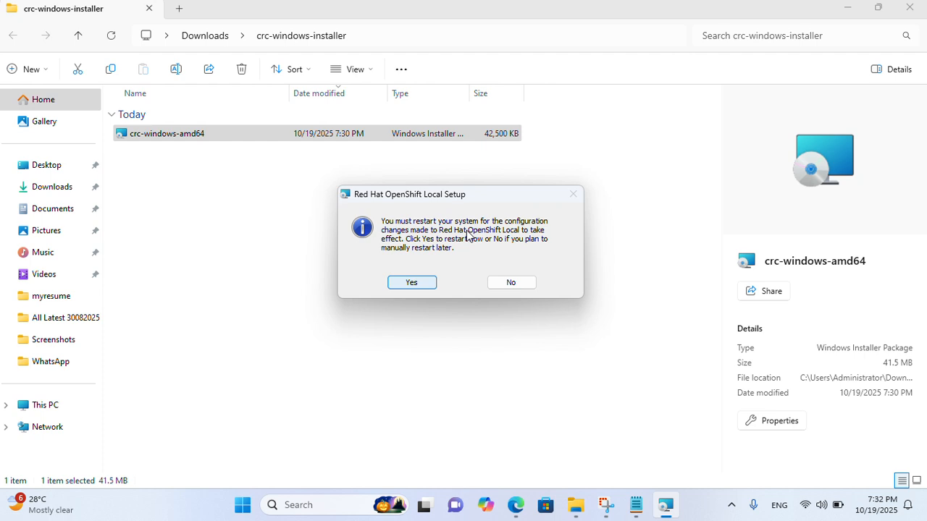
pyautogui.click(507, 282)
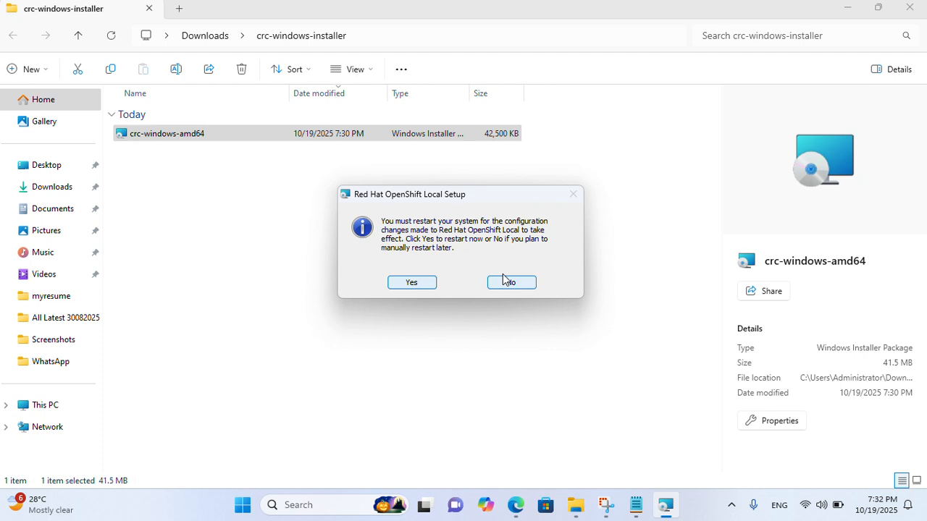